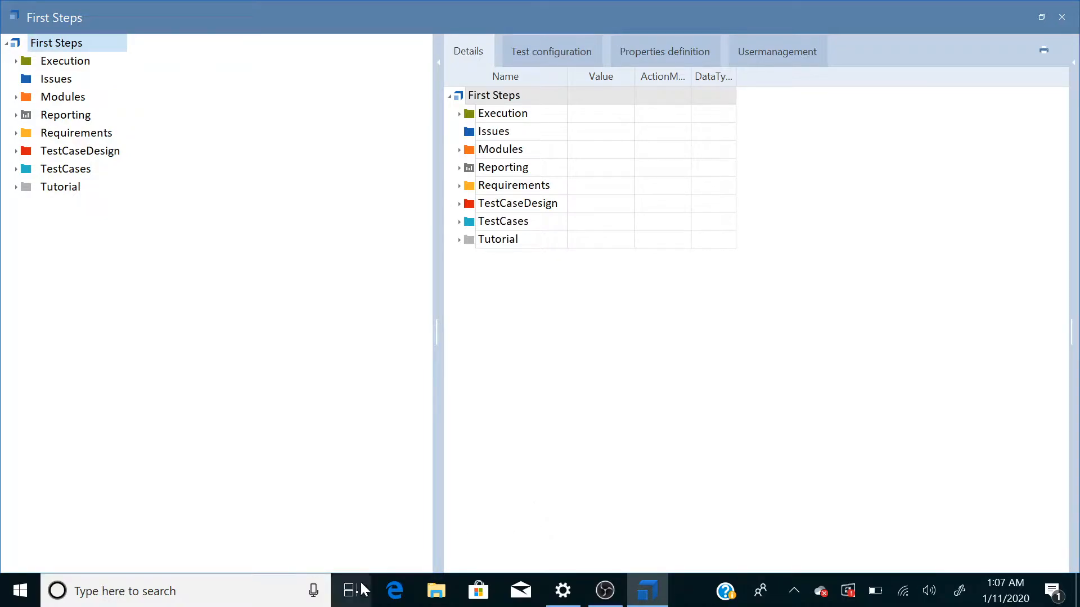
Open the 64-bit ODBC Data Sources administrator and display the system data sources.
click(222, 598)
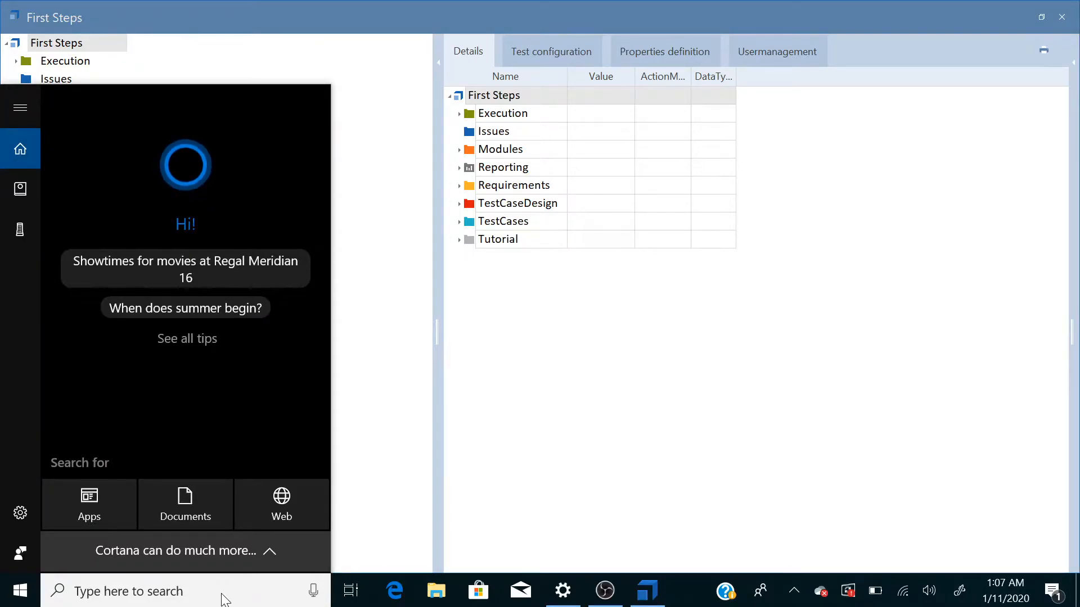
text(ODBC)
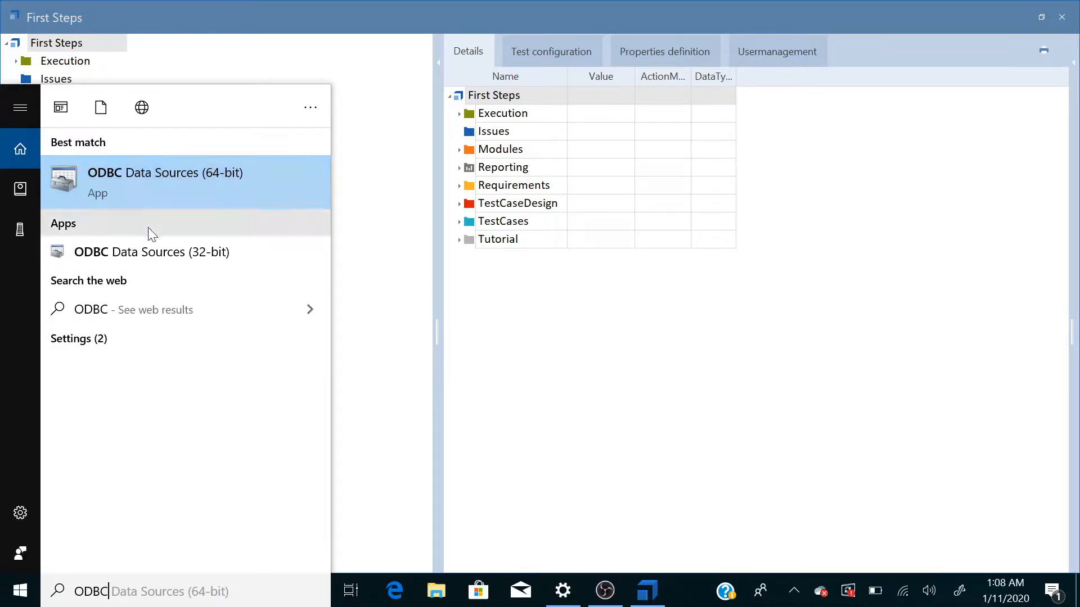
click(160, 174)
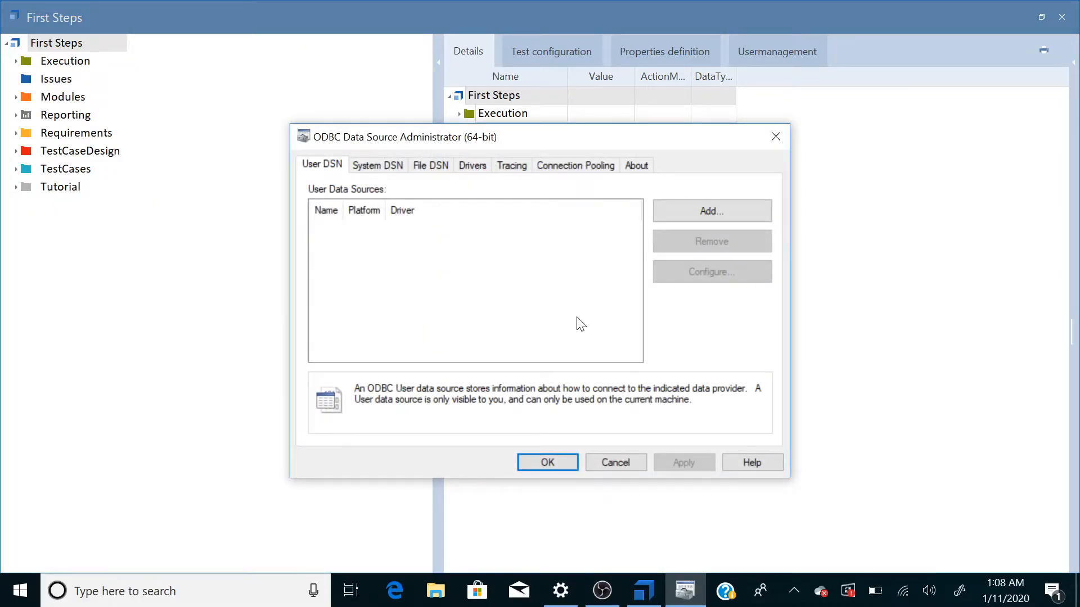
click(377, 166)
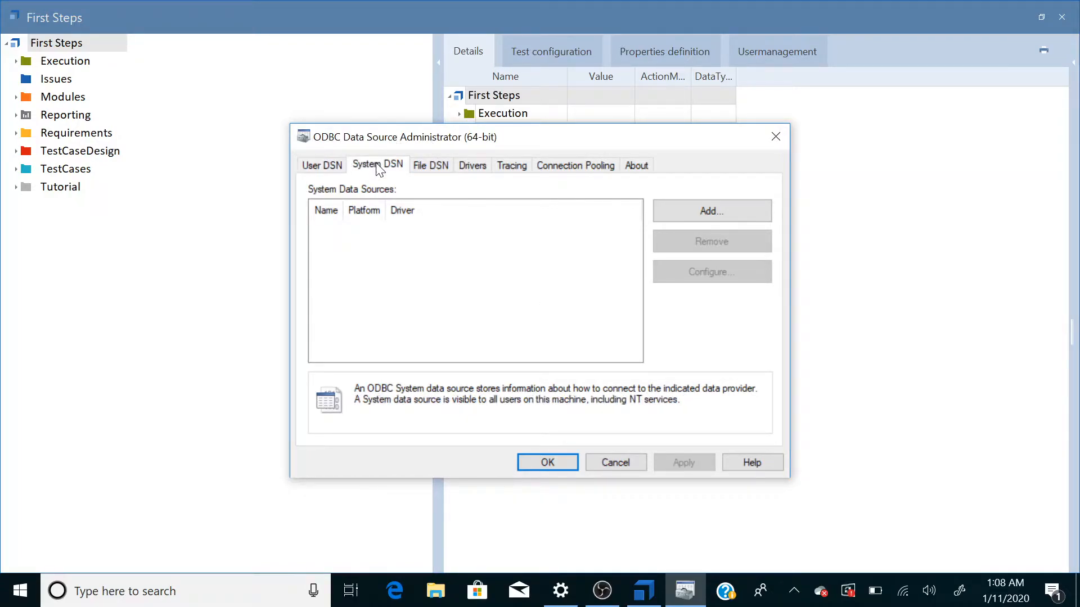
Examine the name, description and server fields for a new SQL Server system data source, then close the ODBC administrator without creating one.
click(703, 211)
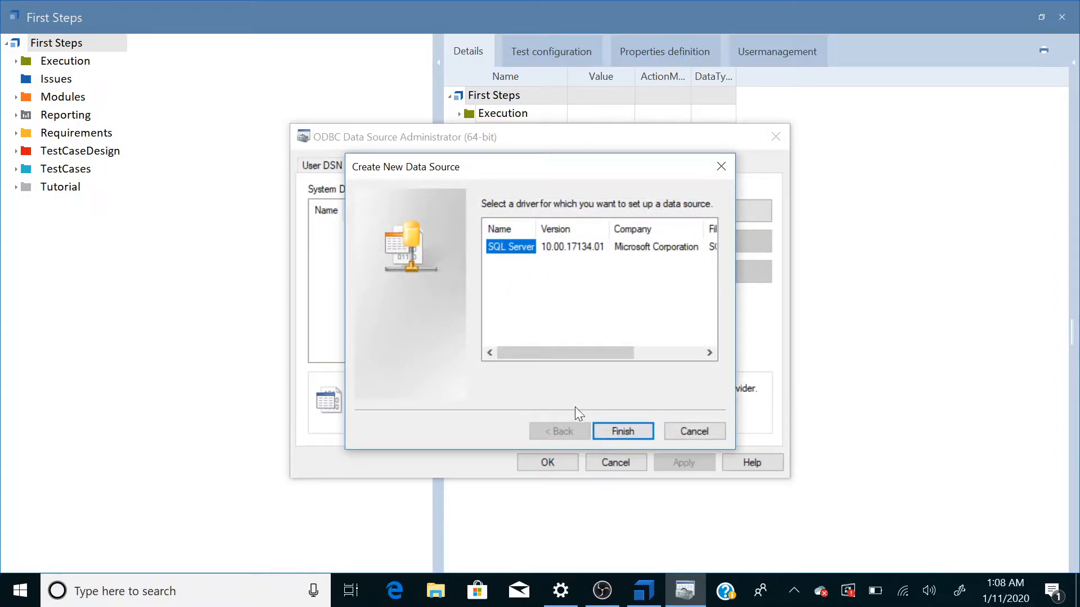
click(623, 431)
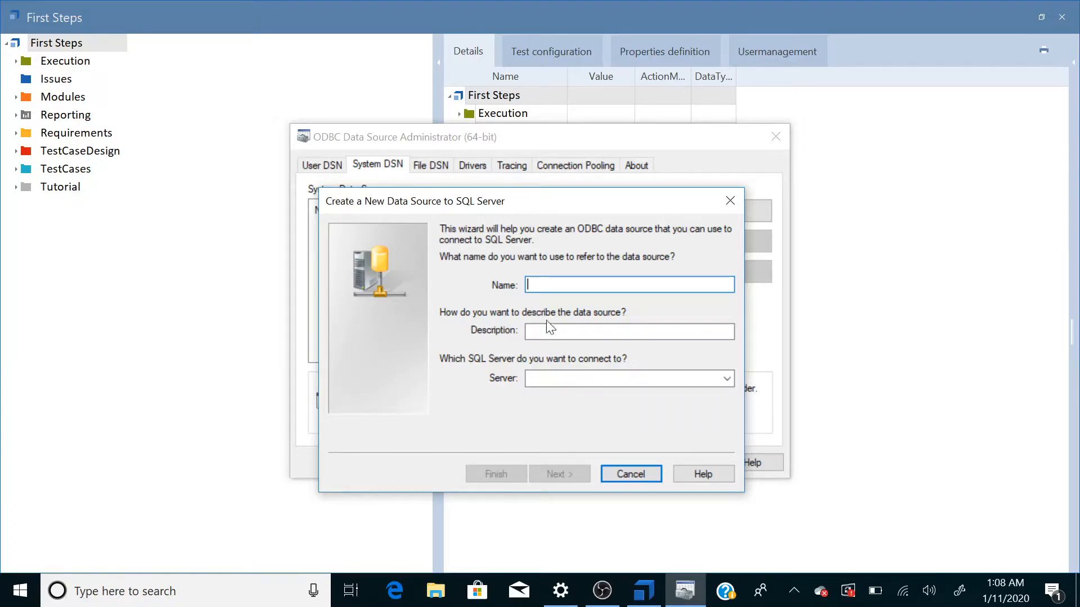
click(563, 331)
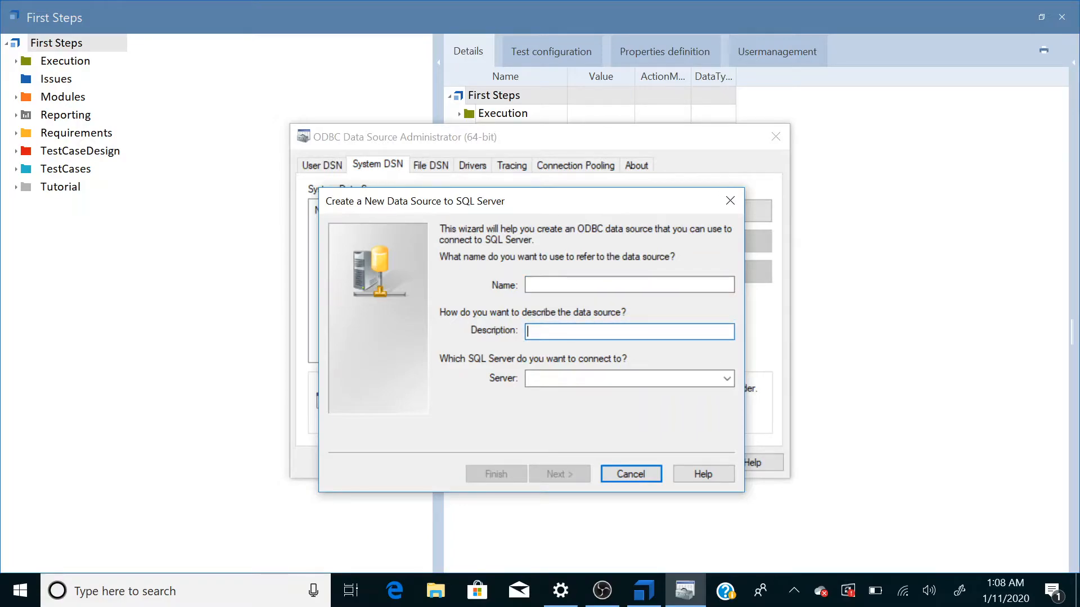
click(562, 378)
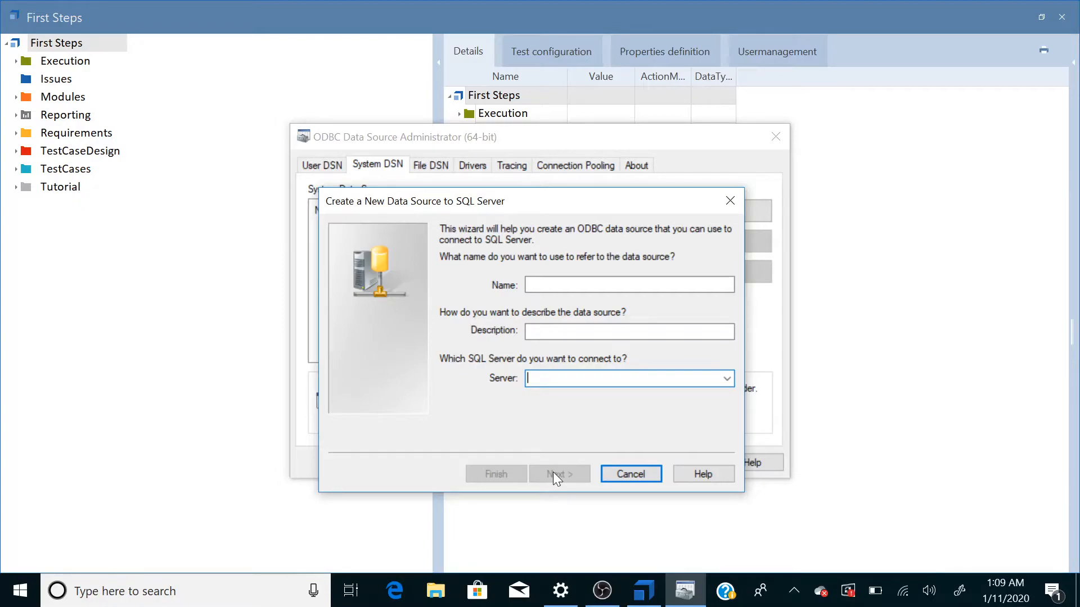
click(731, 201)
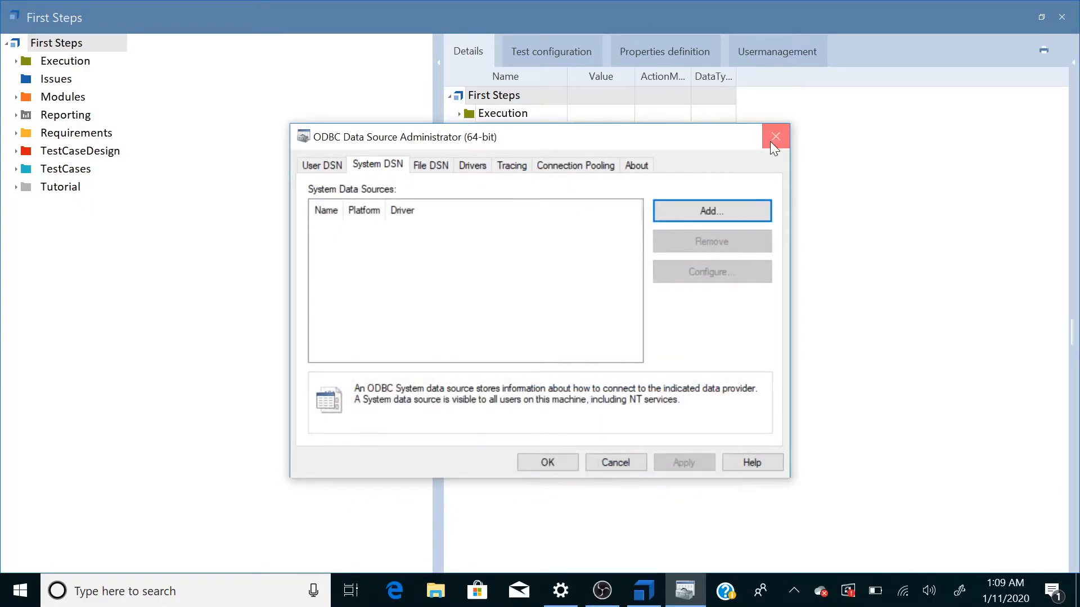
click(774, 147)
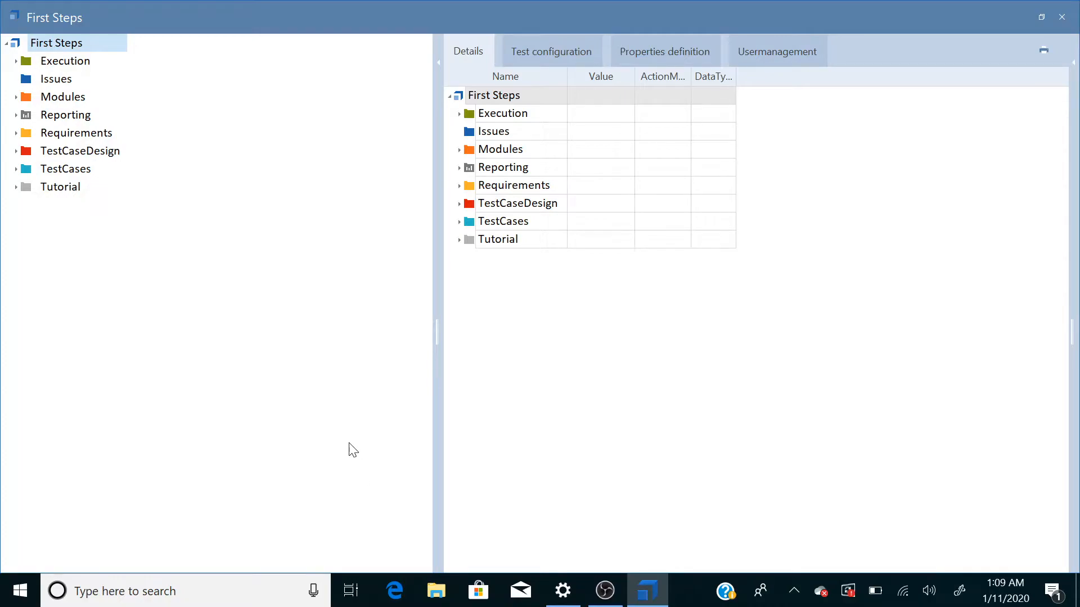
Expand the TestCases folder and, under Modules, the Standard modules, TBox XEngines and Database folders.
click(15, 170)
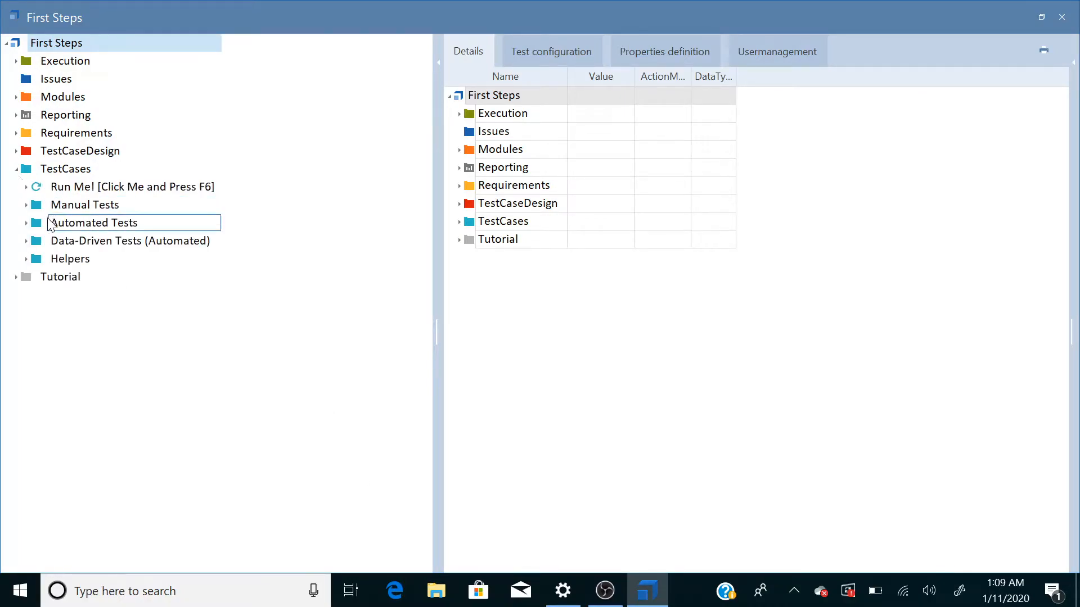
click(27, 168)
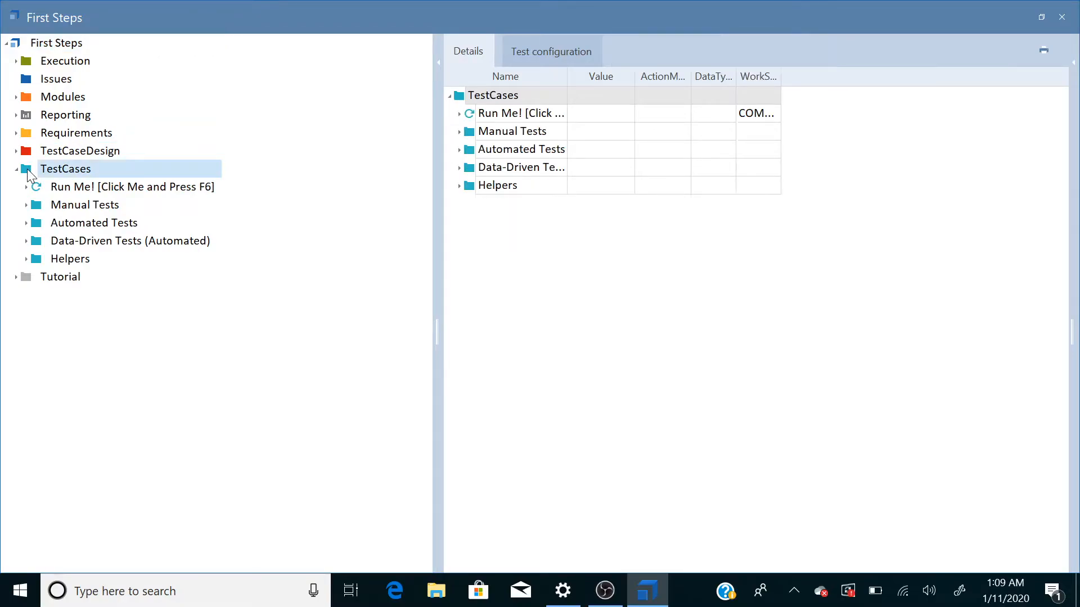
click(32, 100)
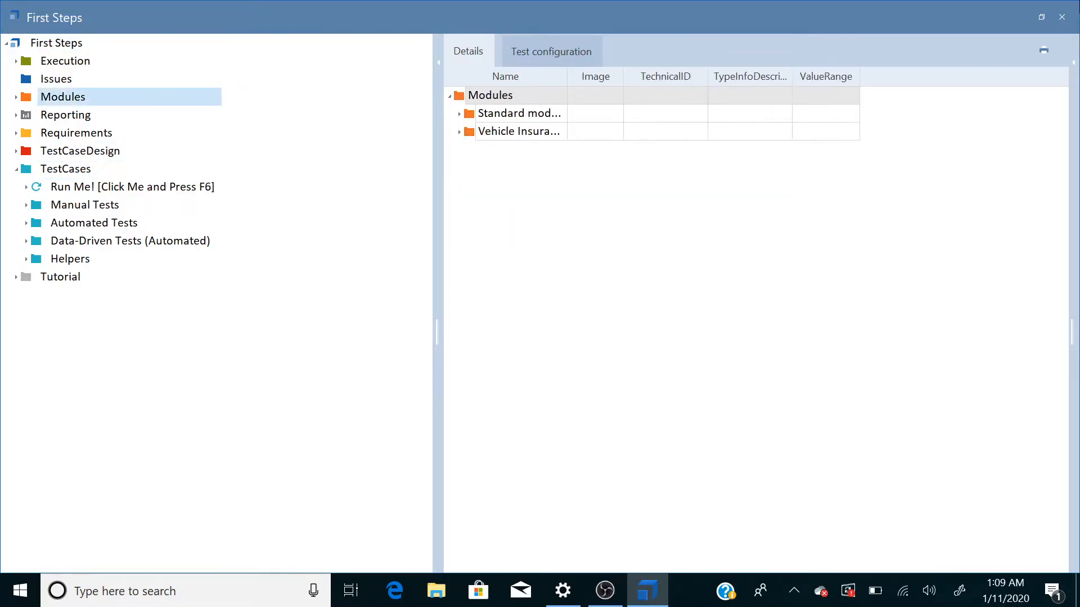
click(1044, 23)
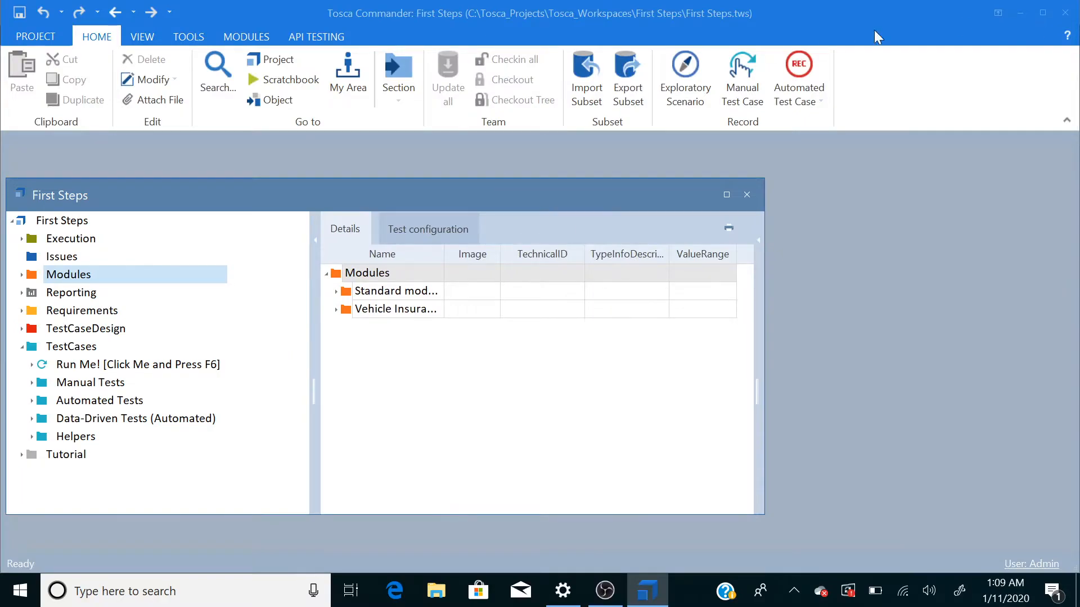
click(726, 195)
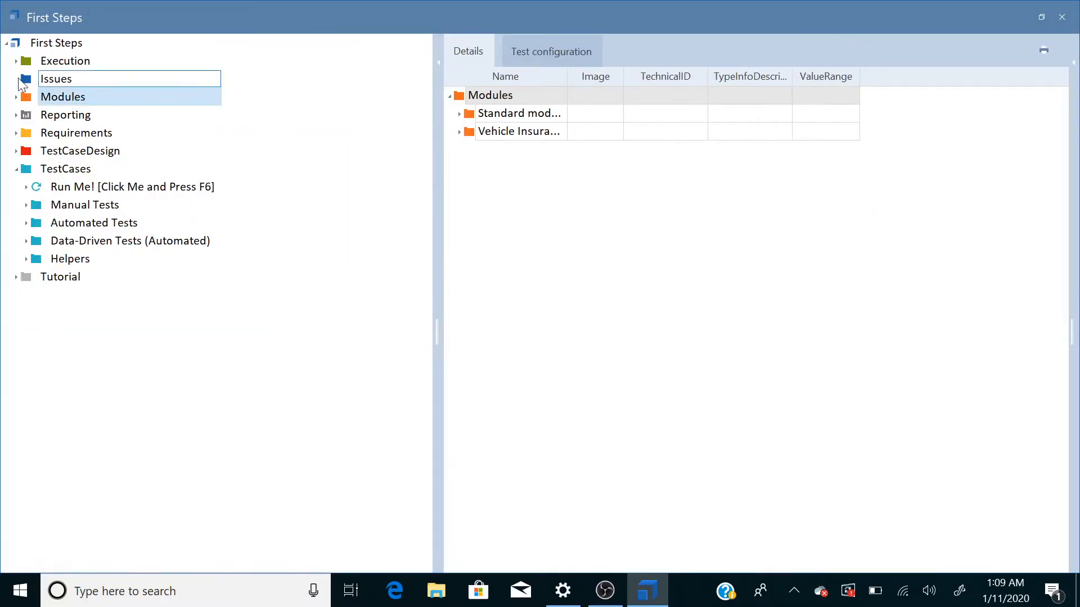
click(17, 98)
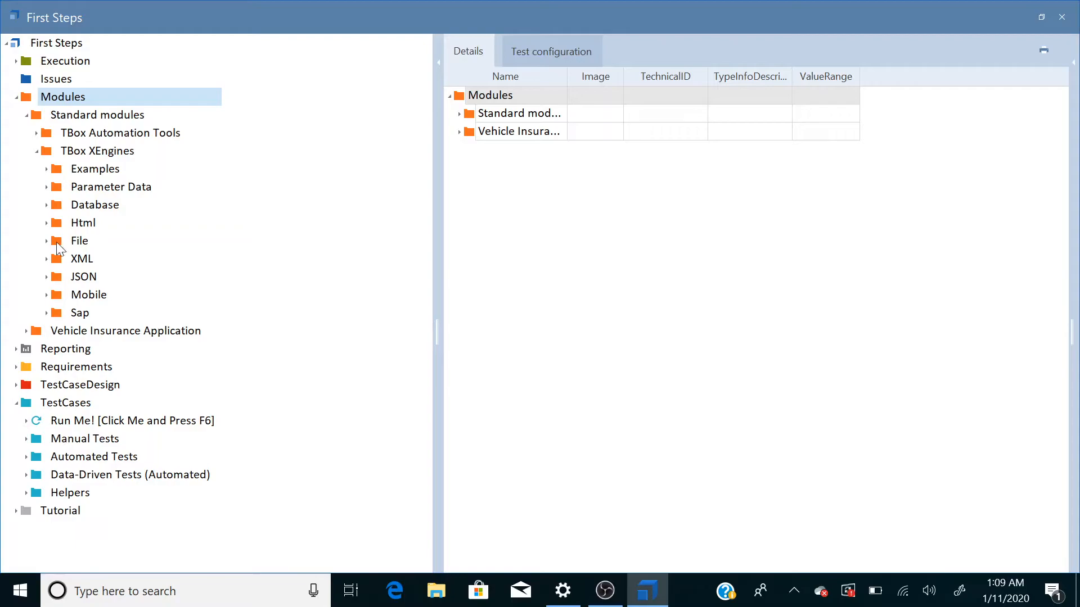
click(47, 206)
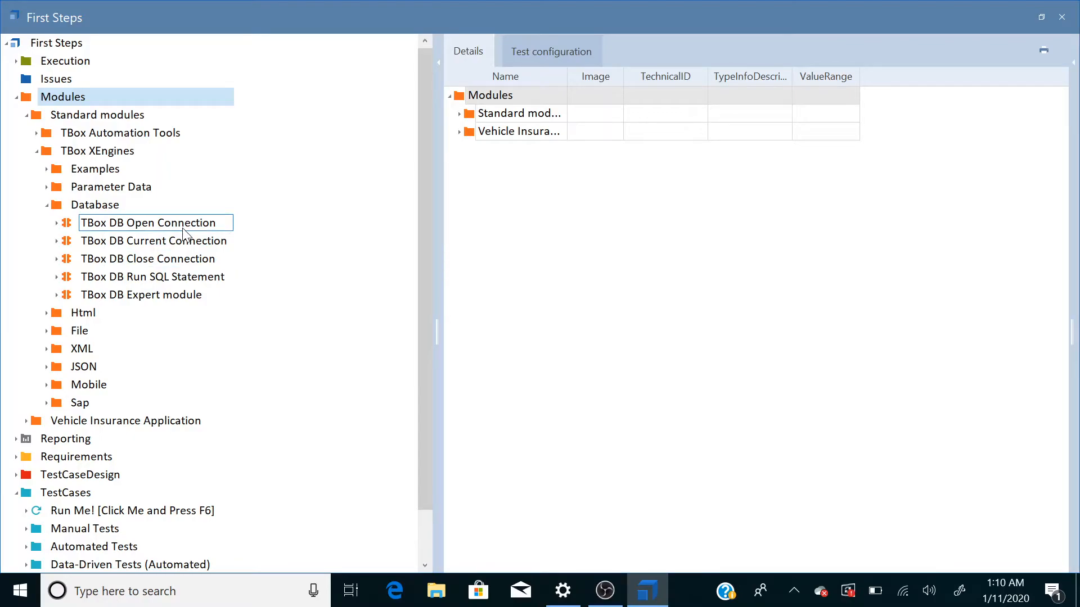
mouse_move(183, 233)
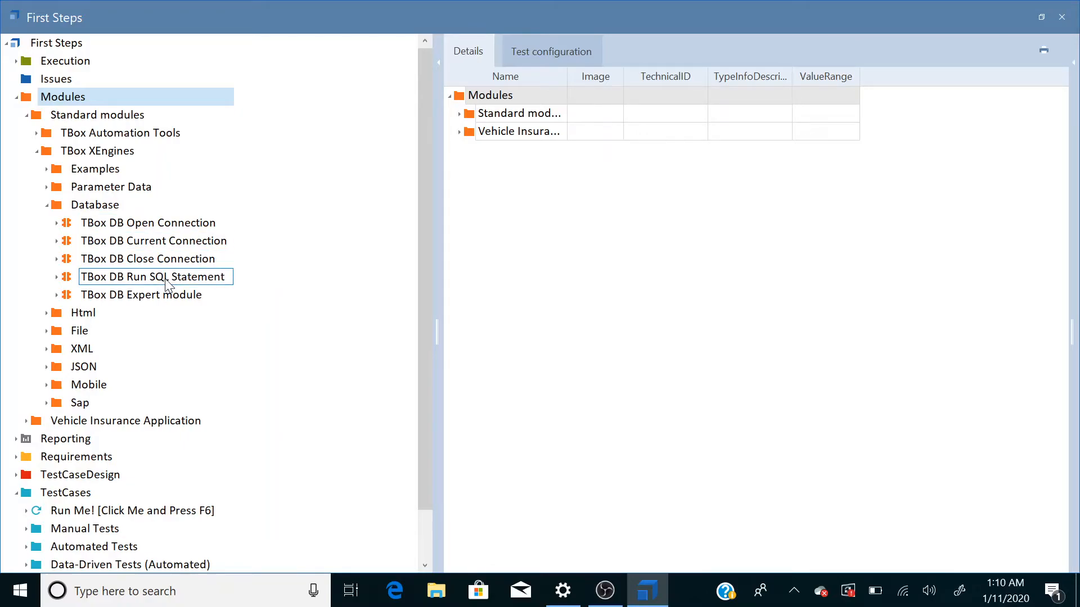
click(1040, 19)
click(66, 274)
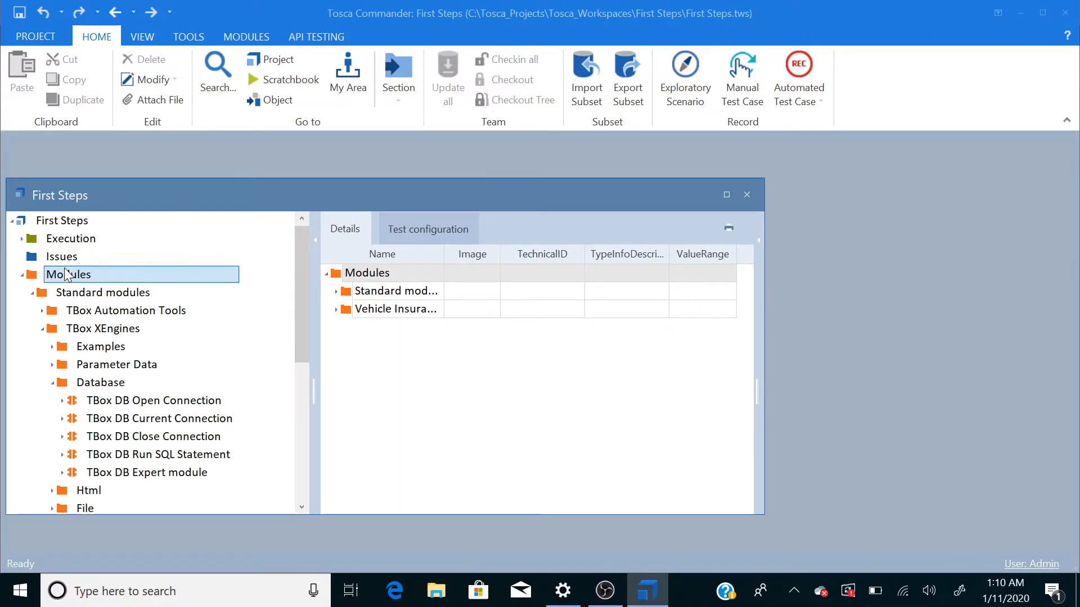
right_click(66, 275)
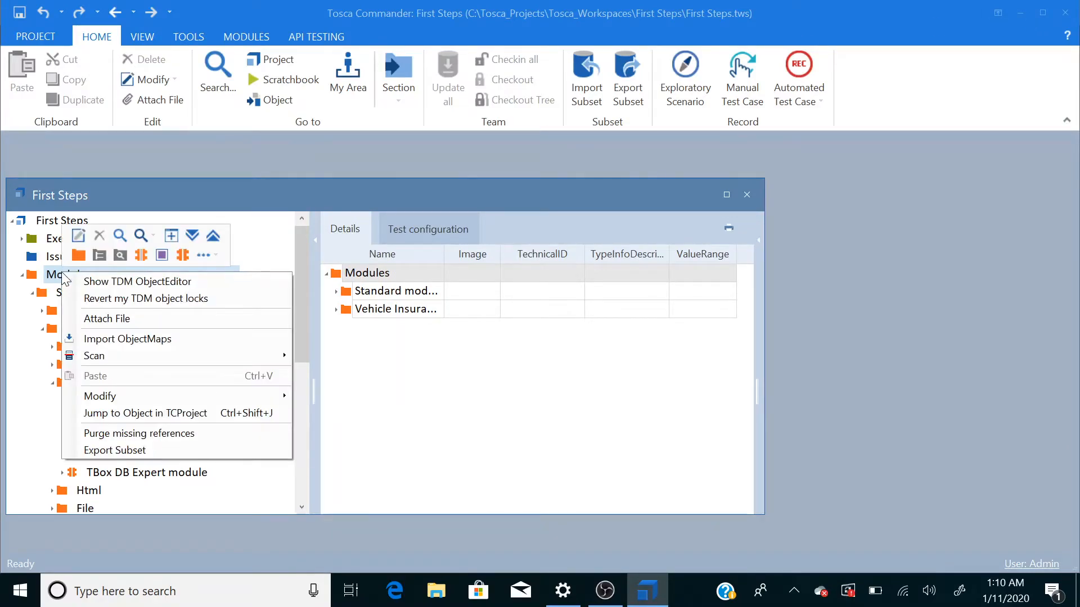
click(727, 194)
click(727, 194)
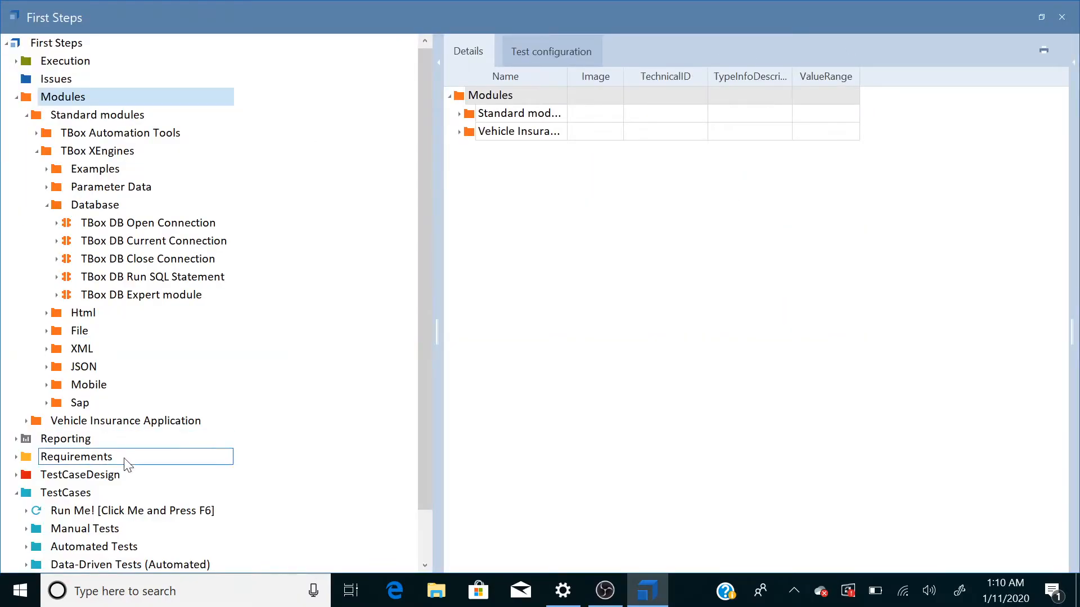
Create a new test case directly in the TestCases folder, keeping its default name.
drag(420, 397, 425, 452)
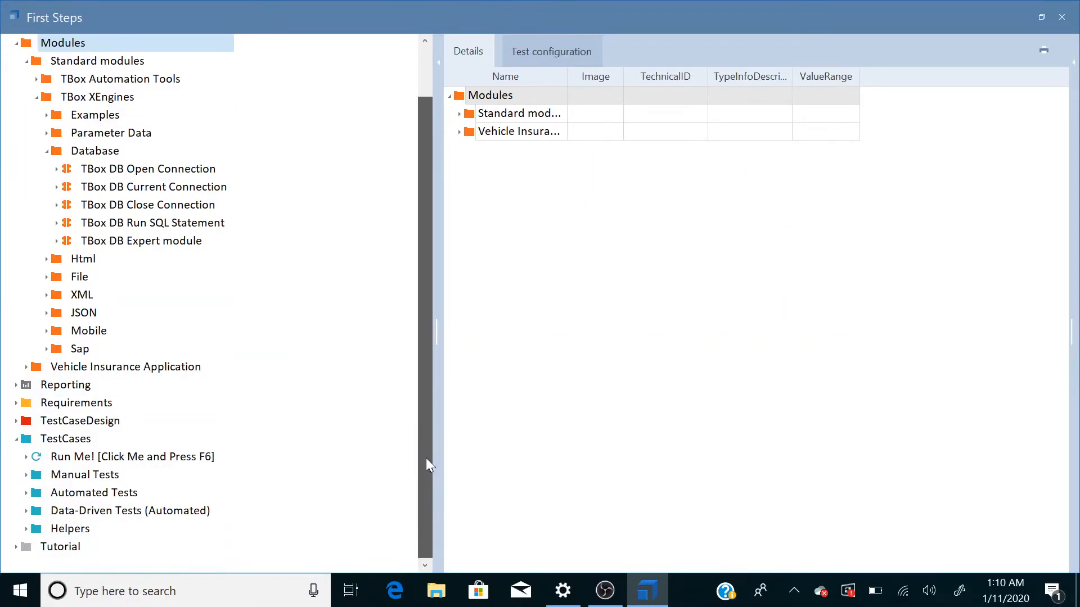
click(27, 440)
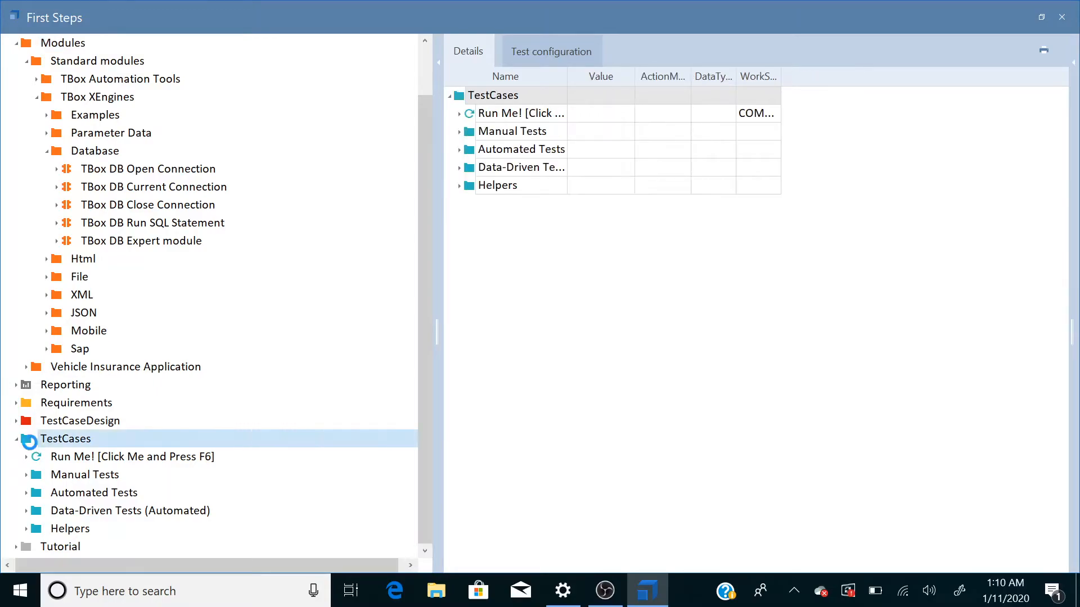
right_click(30, 442)
click(111, 346)
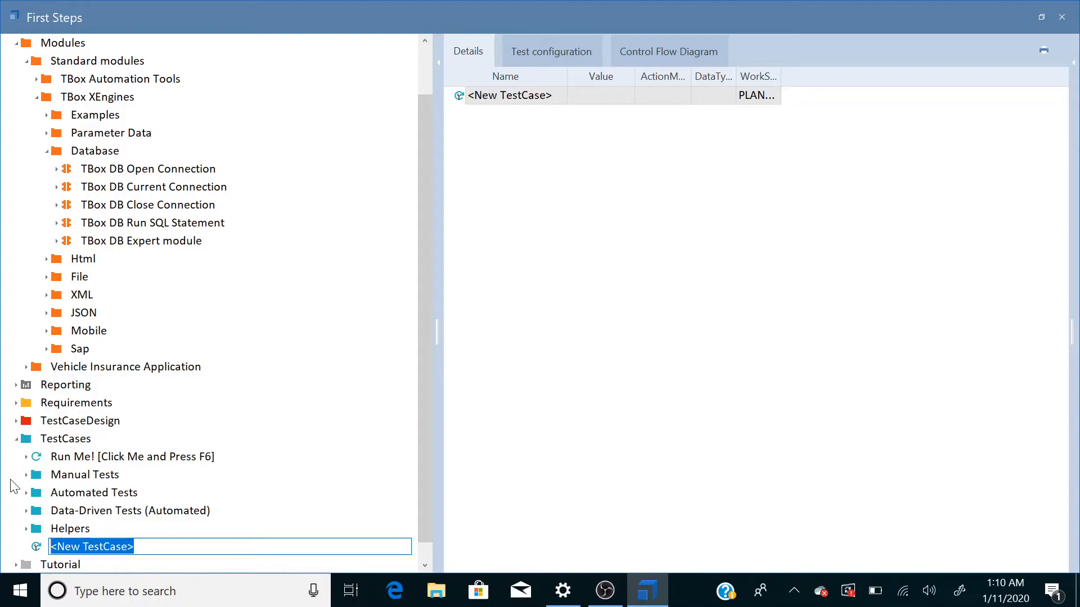
key(Return)
Add the TBox DB Open Connection, TBox DB Close Connection and TBox DB Run SQL Statement modules to the new test case as test steps.
click(145, 172)
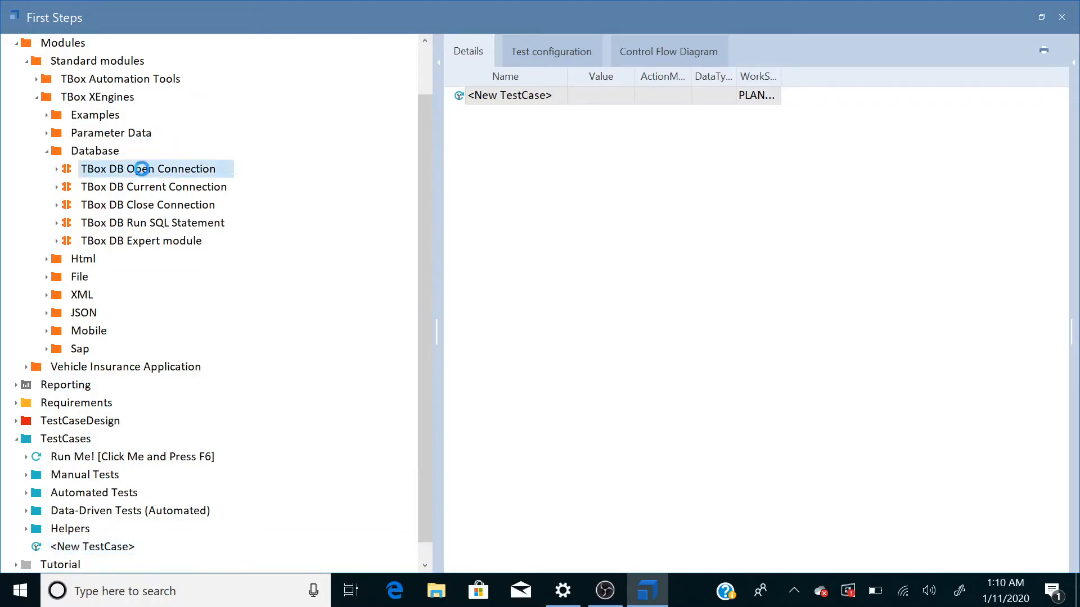
ctrl+click(165, 206)
ctrl+click(163, 223)
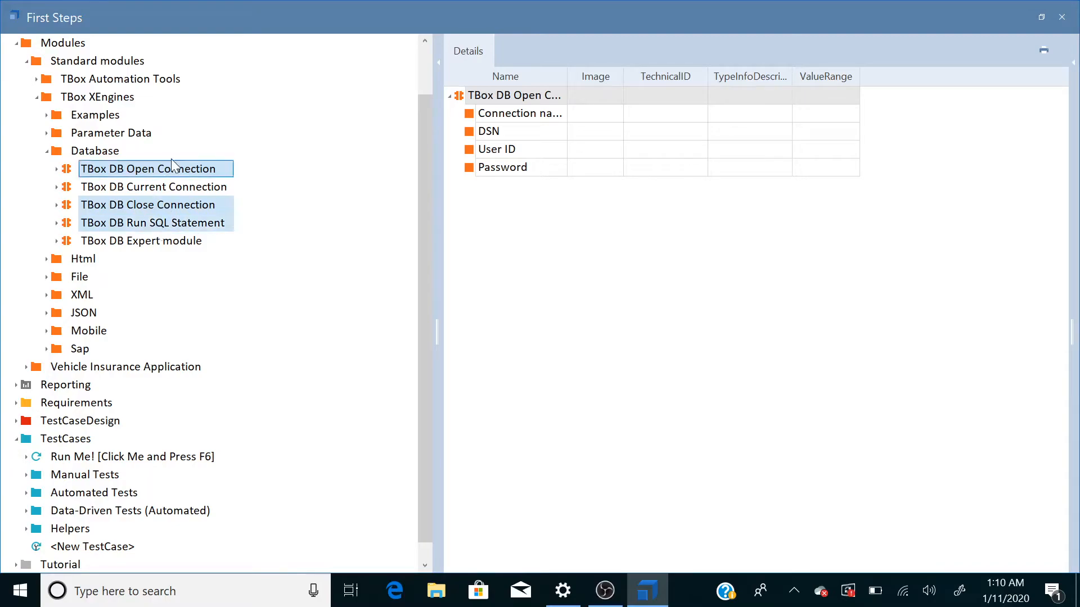
drag(167, 169, 89, 548)
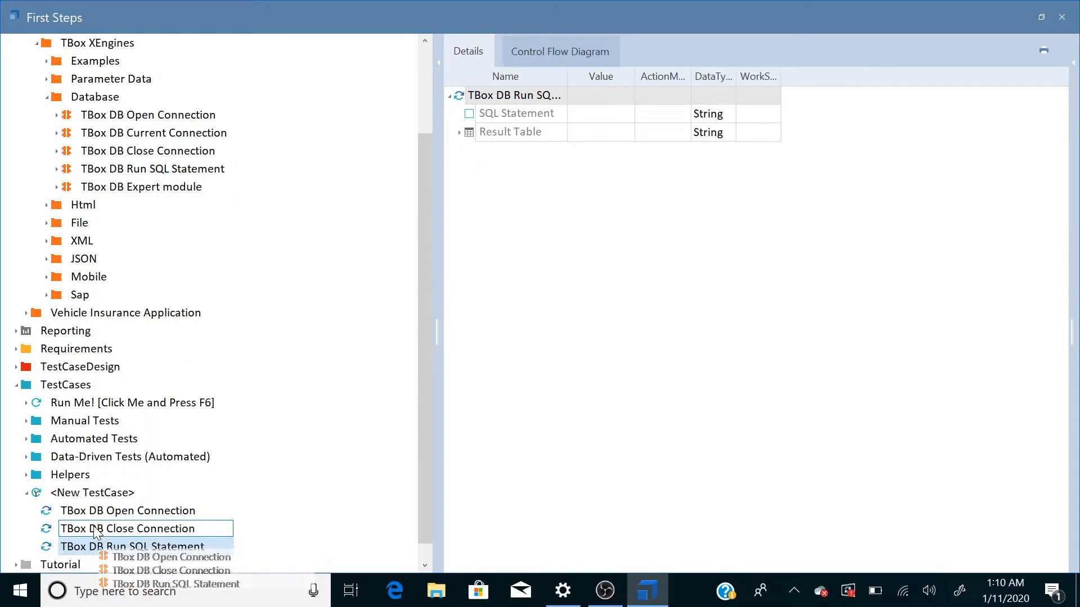
Show the details of the TBox DB Open Connection step, enlarging the details area, widening its Name and Value columns and placing DataType before ActionMode.
click(161, 513)
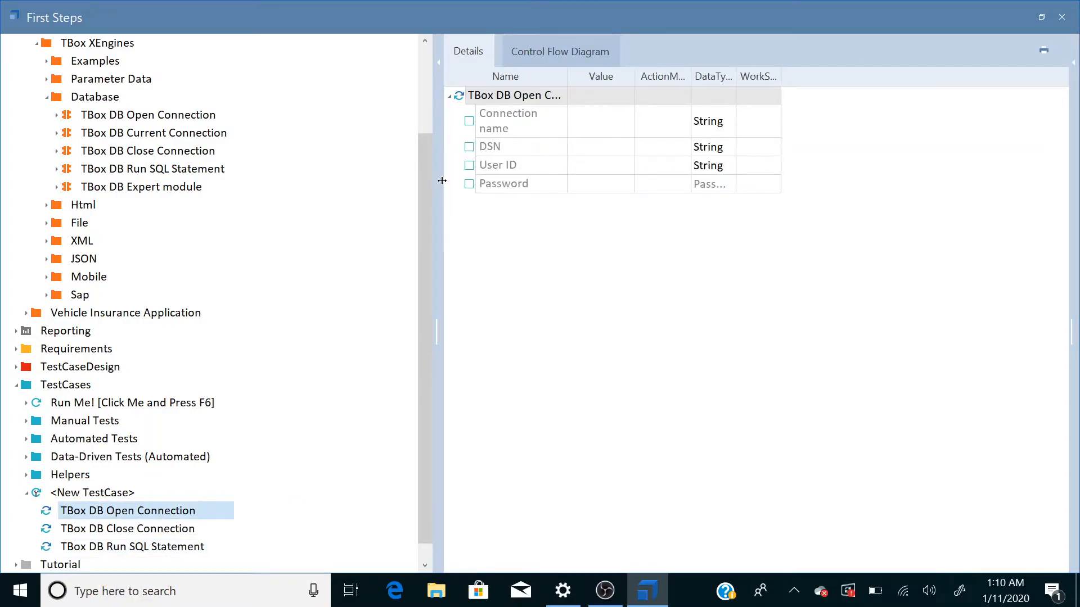
drag(442, 180, 289, 181)
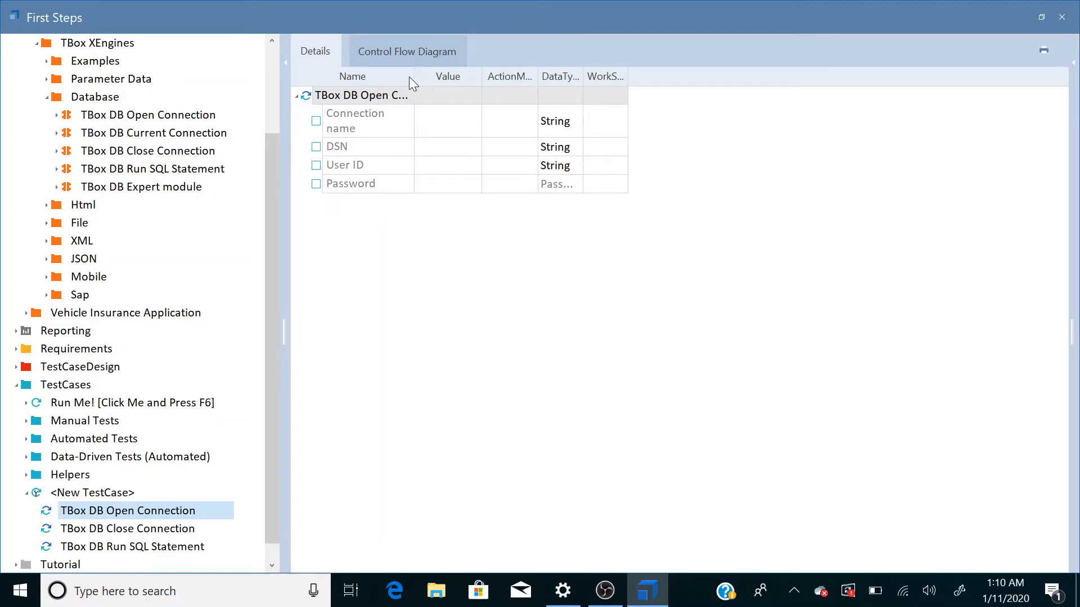
drag(456, 75, 512, 76)
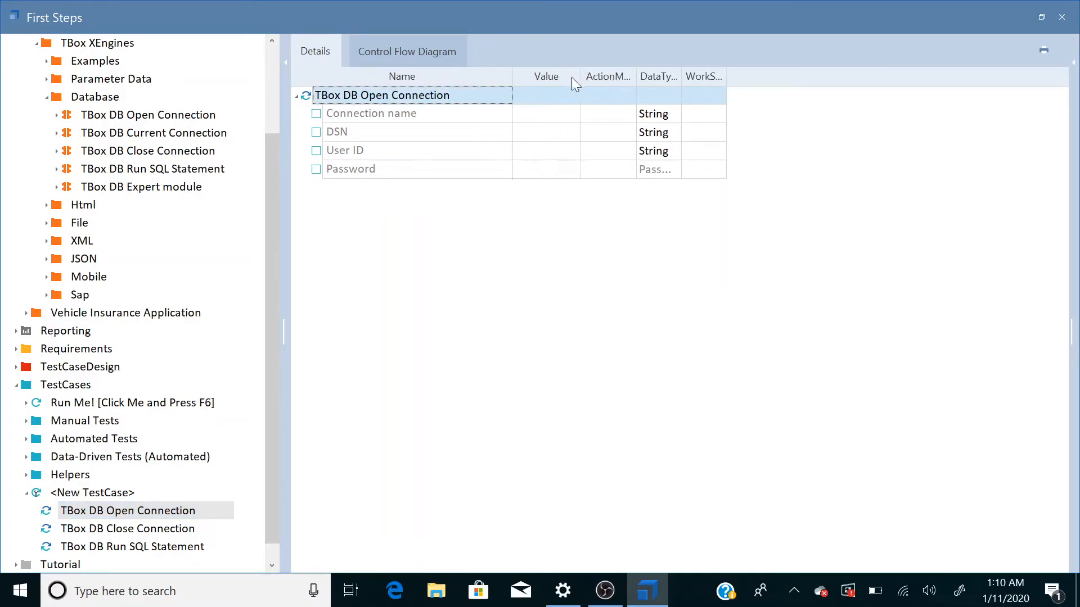
drag(583, 69, 686, 96)
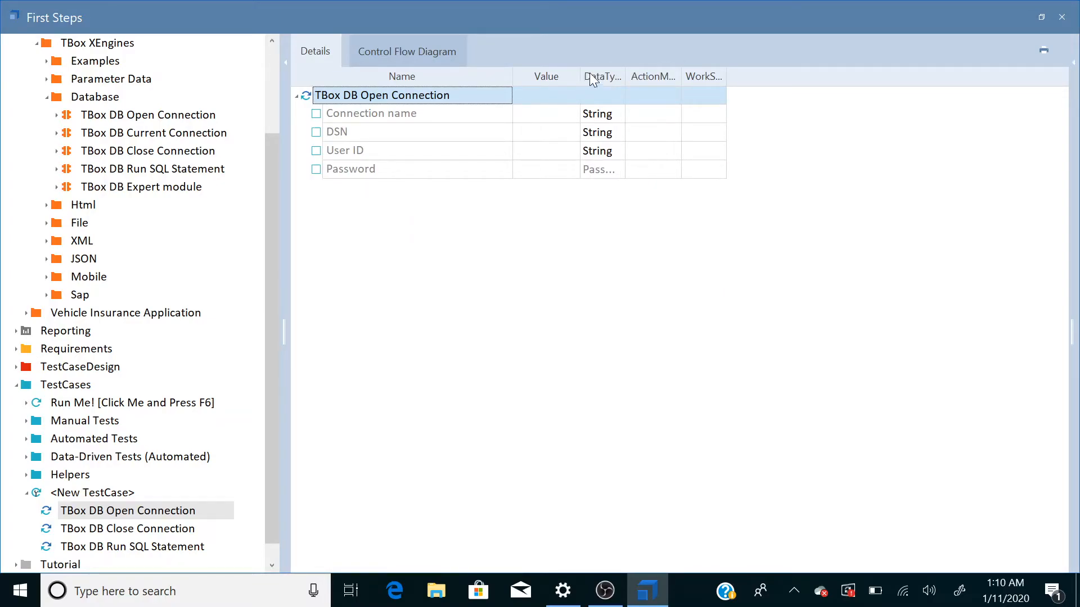
drag(578, 73, 775, 120)
Set the connection name of the TBox DB Open Connection step to Test.
click(564, 116)
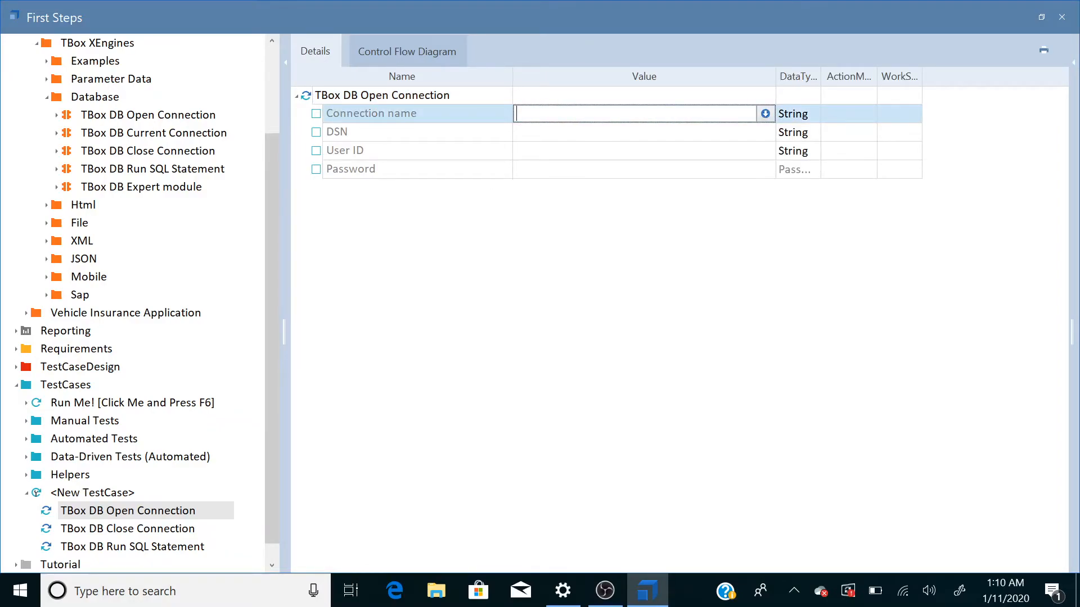
click(765, 113)
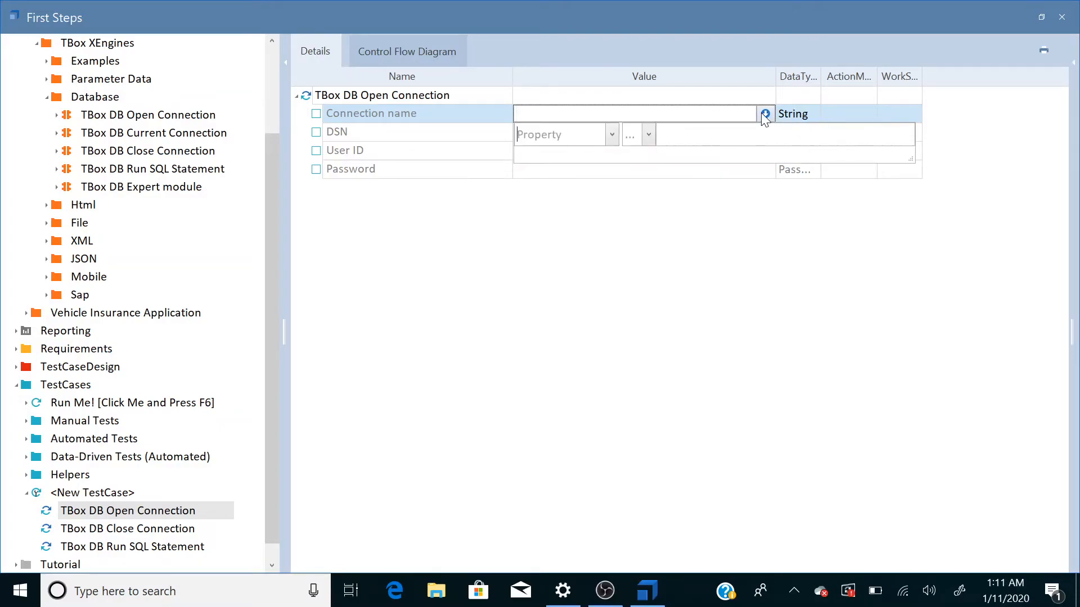
click(537, 335)
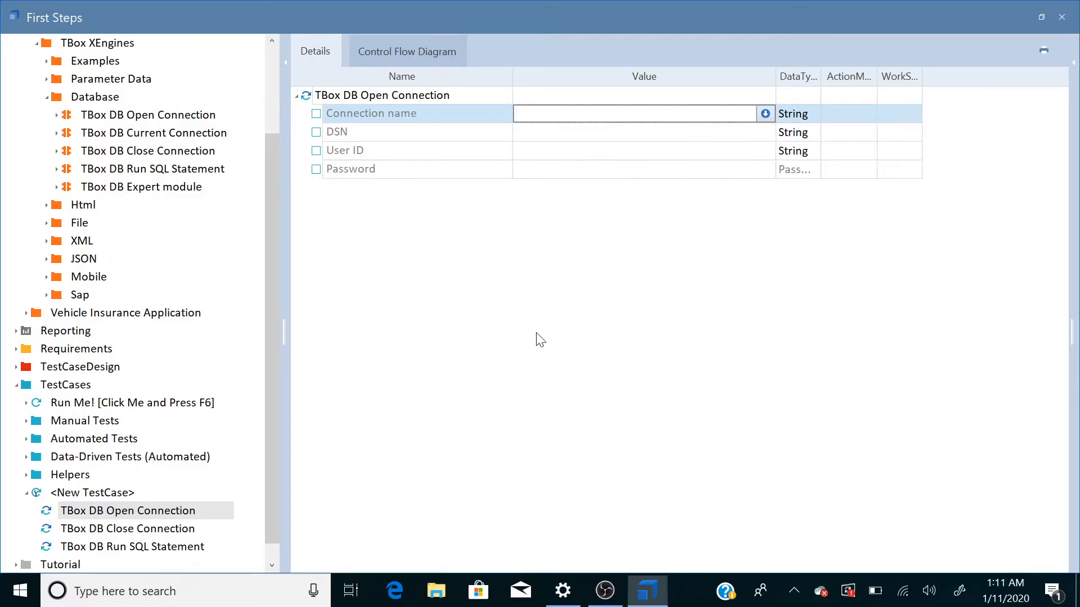
click(547, 114)
text(Test)
key(Return)
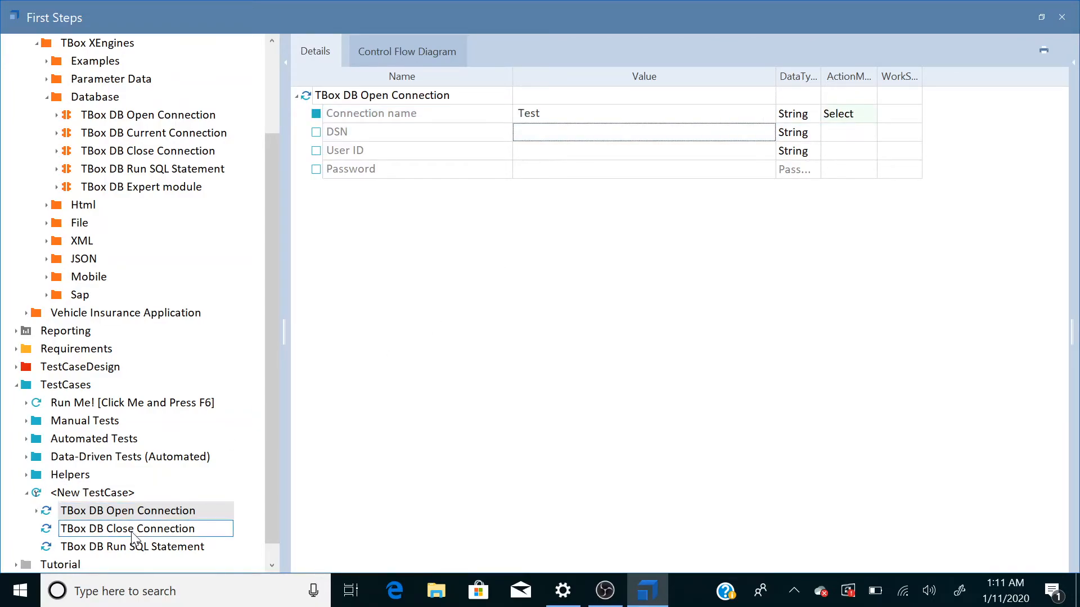
Move the TBox DB Run SQL Statement step ahead of TBox DB Close Connection and set the close step's connection name to Test.
drag(51, 550, 58, 533)
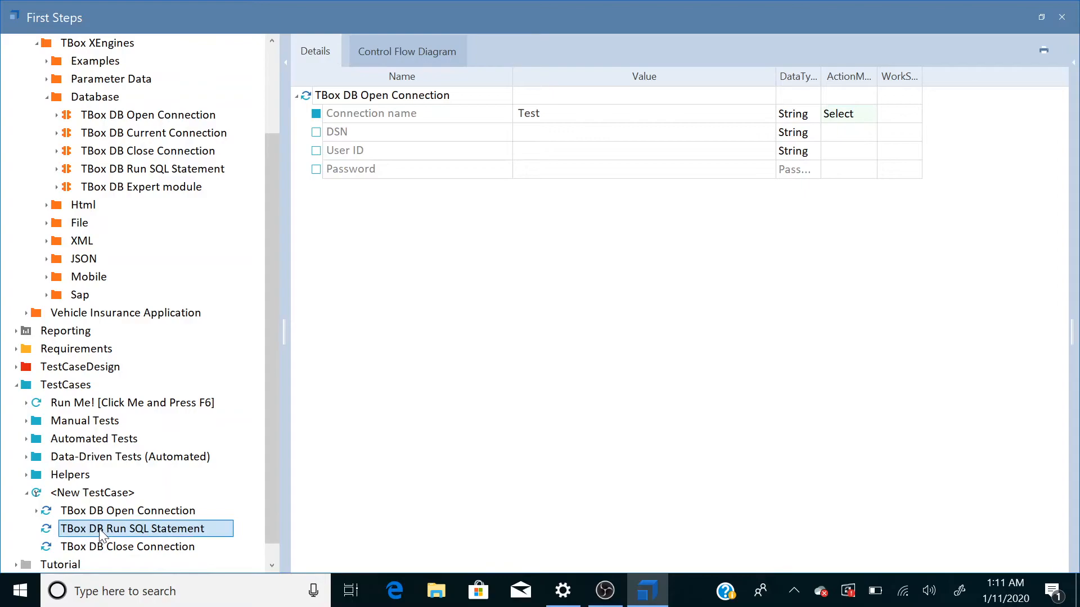
click(118, 547)
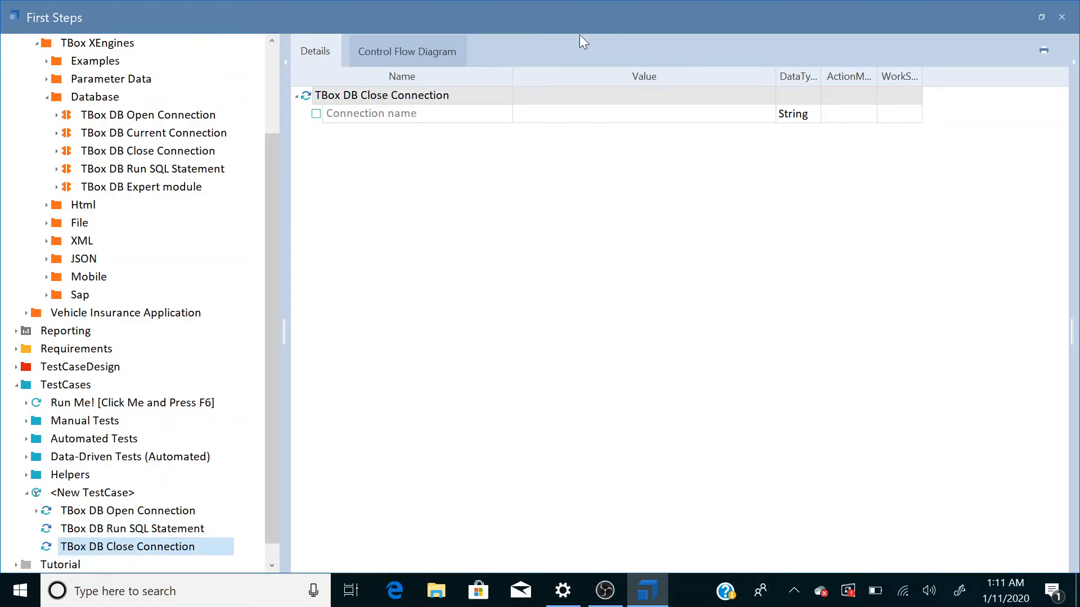
click(578, 116)
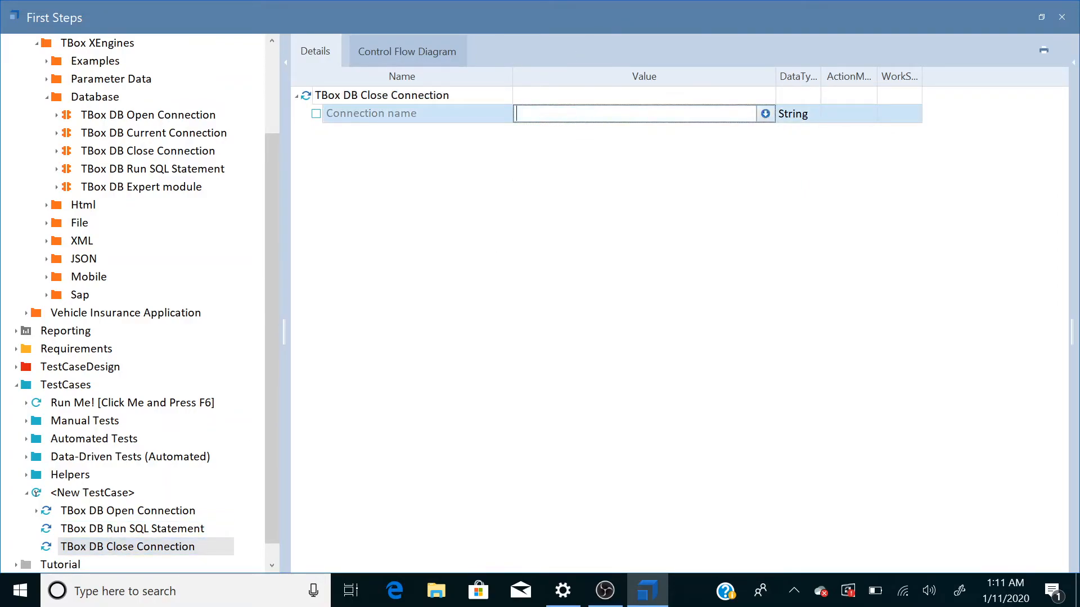
text(Test)
Expand the Result Table of the TBox DB Run SQL Statement step and set its SQL Statement value to *Test SQL Query*.
click(100, 529)
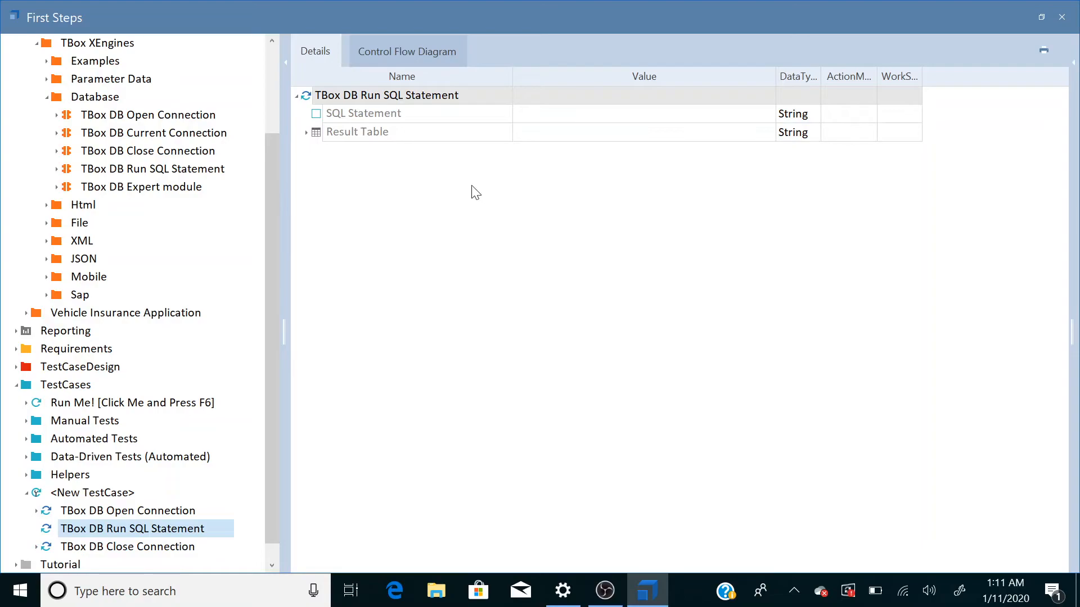
click(307, 133)
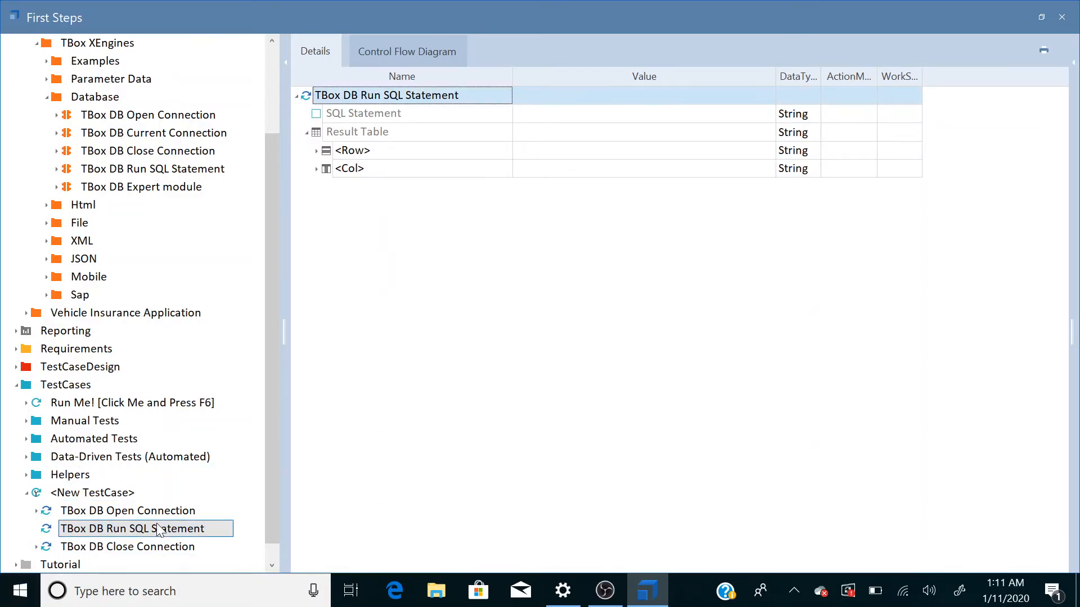
click(543, 115)
click(541, 111)
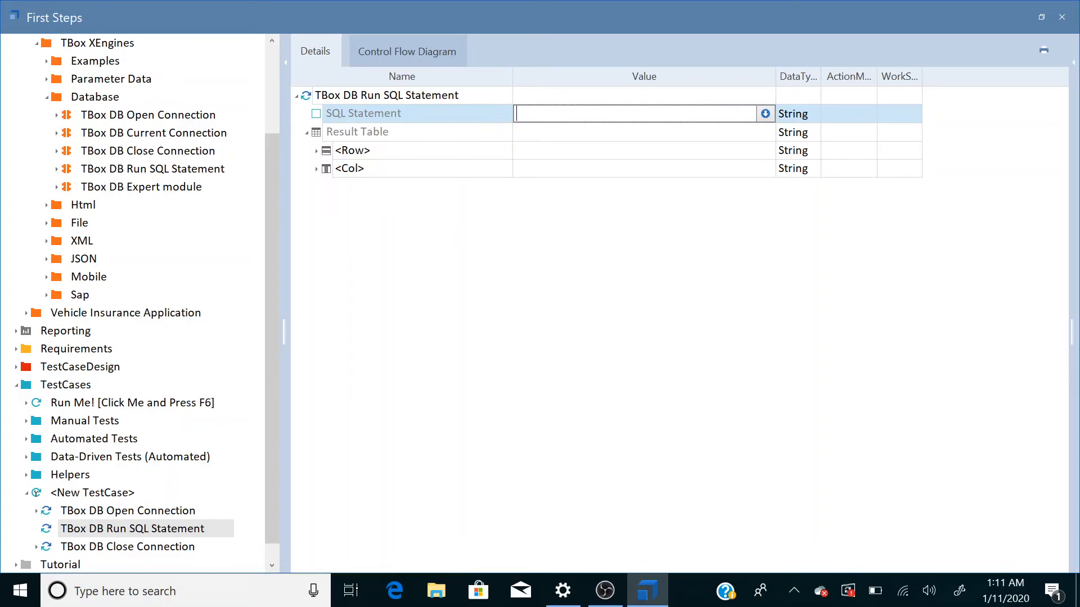
text(*Test SQL Query*)
Review the DSN, User ID and Password fields of TBox DB Open Connection, the other two steps and the whole test case's details.
click(117, 512)
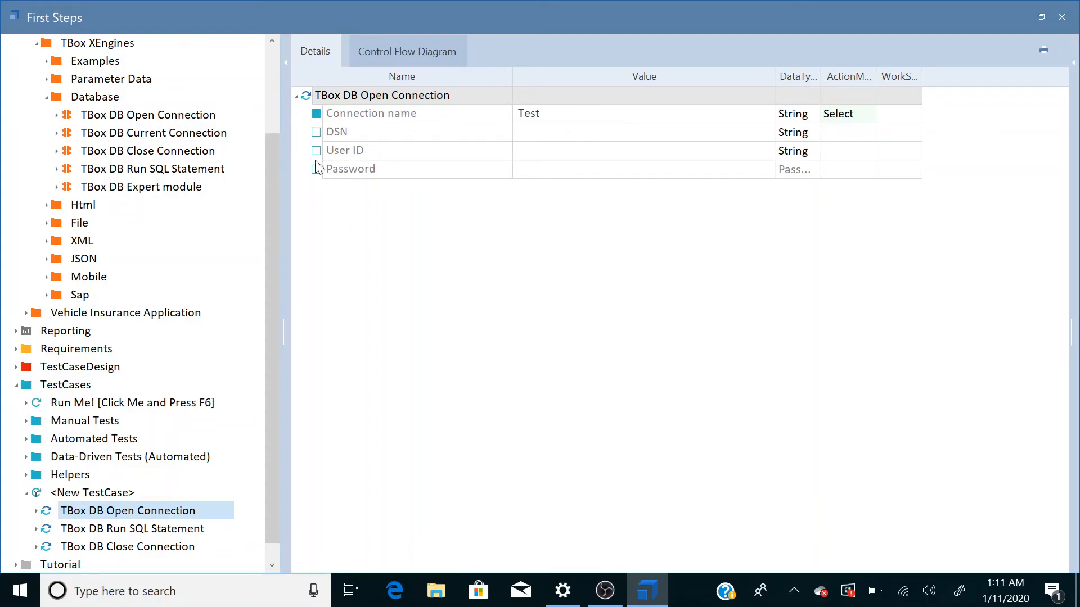
click(546, 140)
click(546, 140)
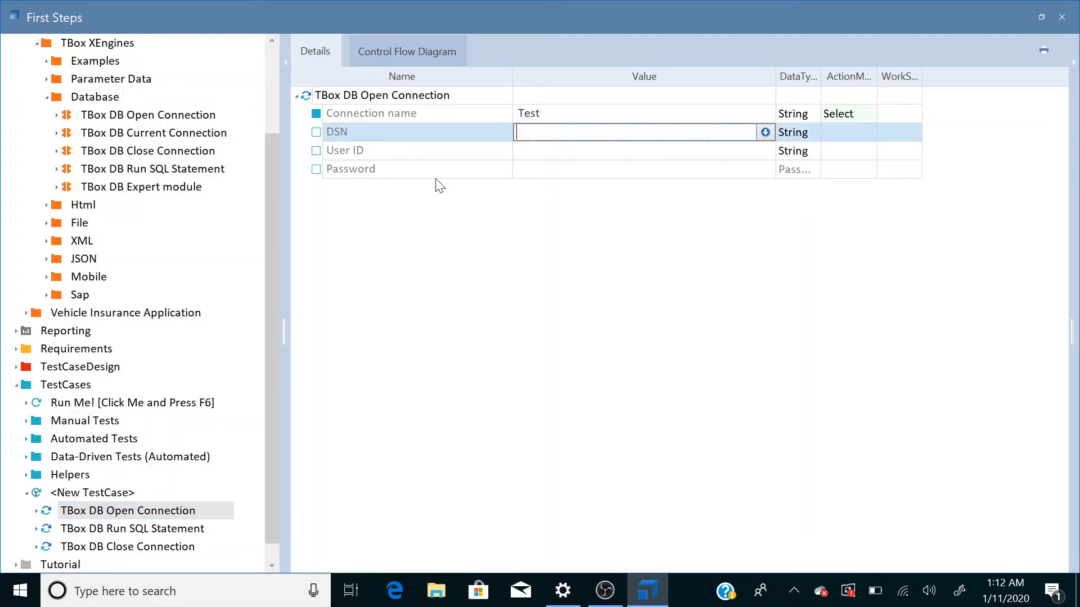
click(542, 152)
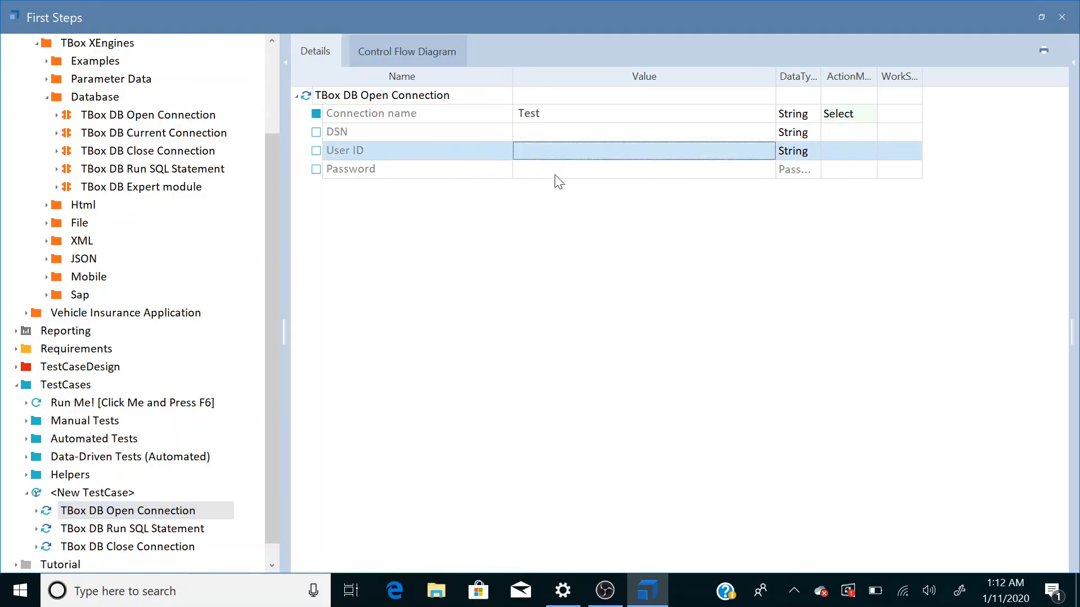
click(555, 173)
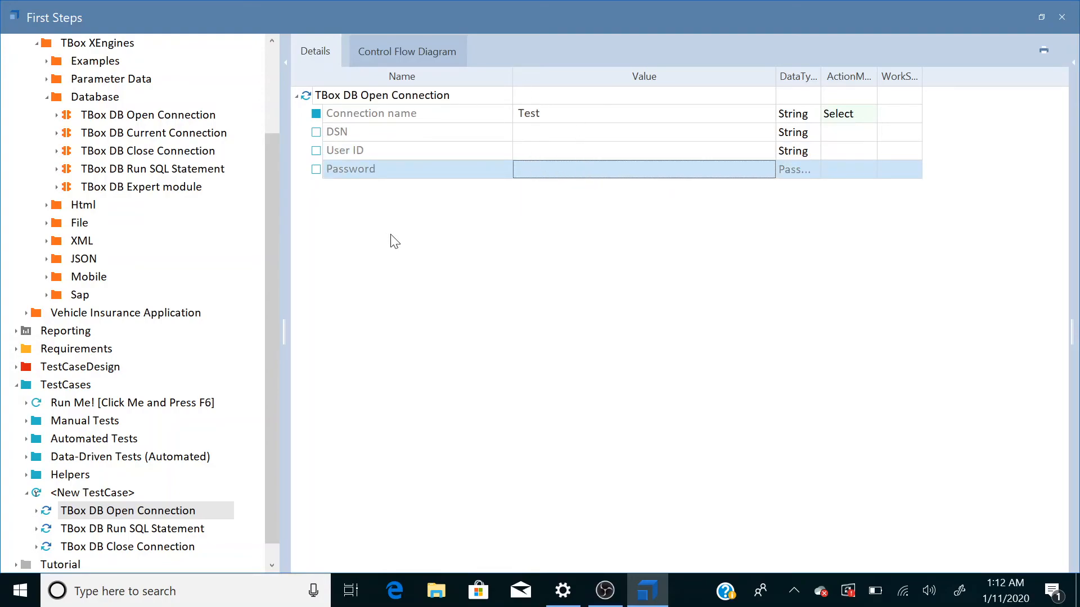
click(147, 531)
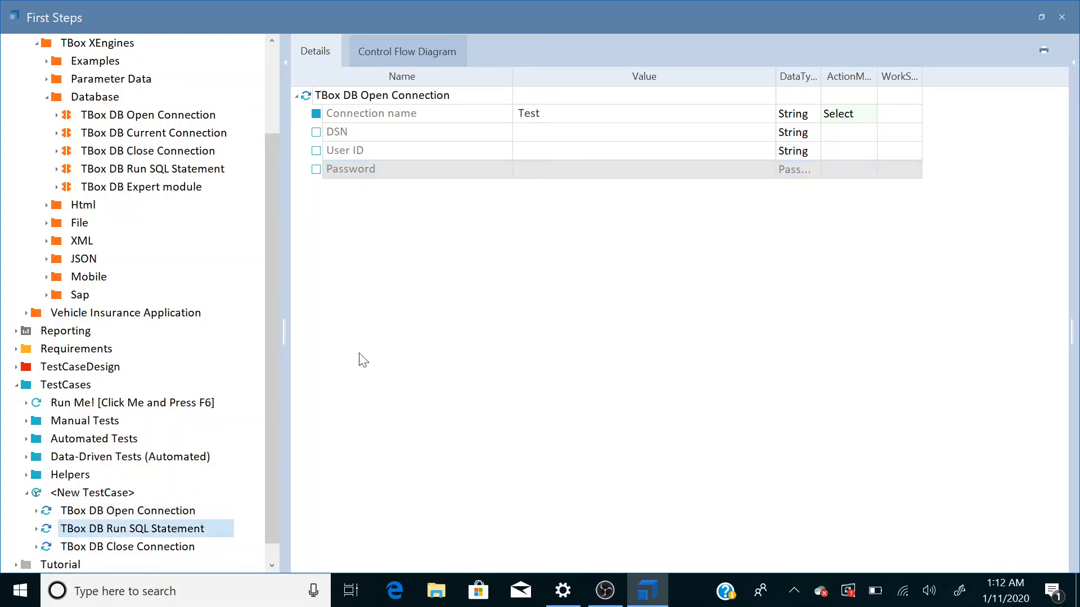
click(144, 550)
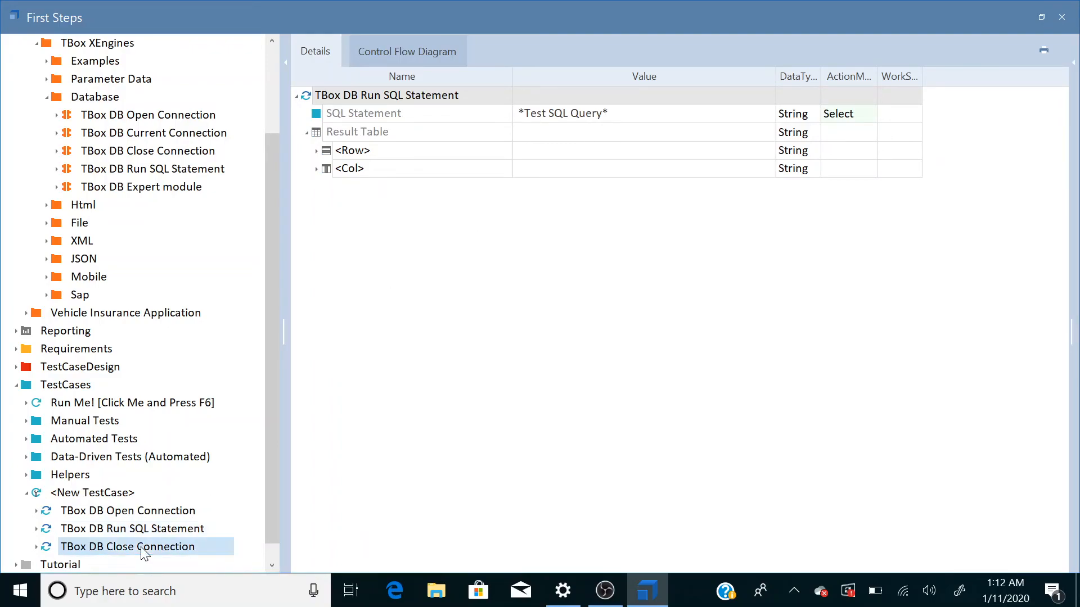
click(114, 498)
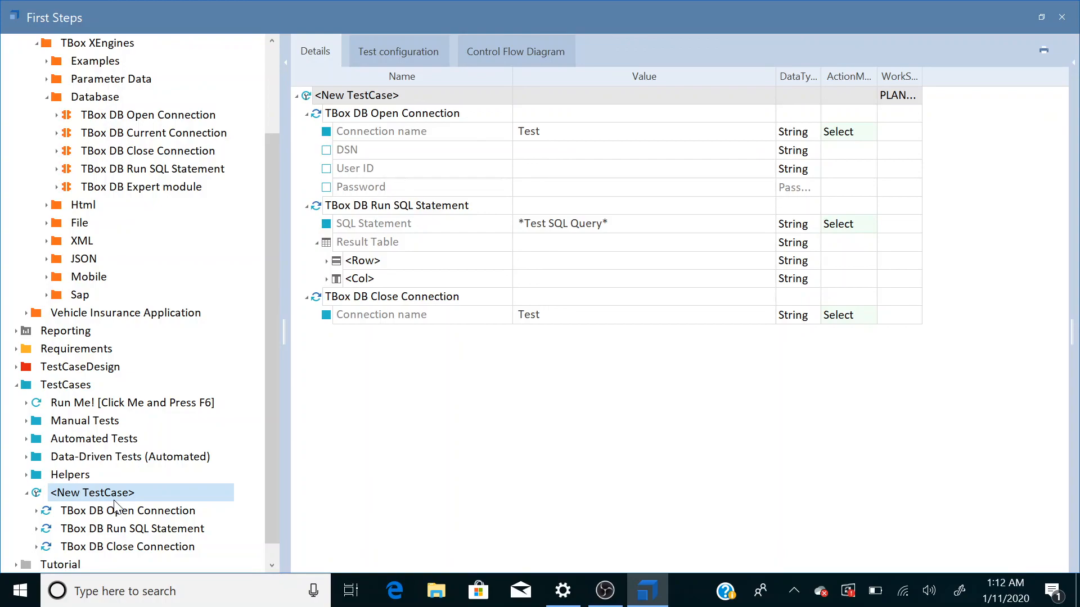
click(602, 603)
click(602, 602)
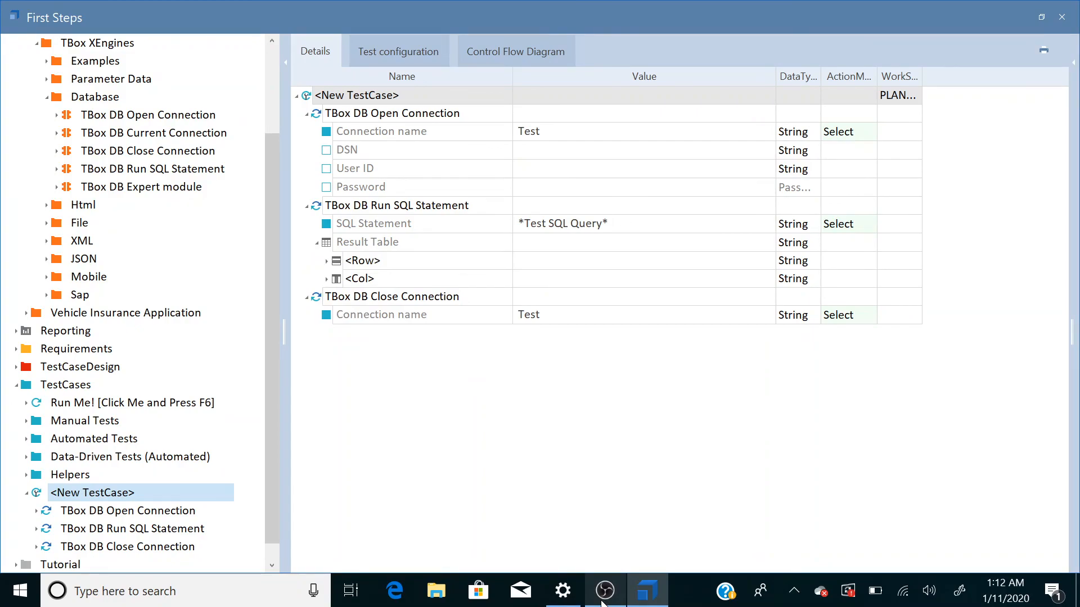
click(602, 603)
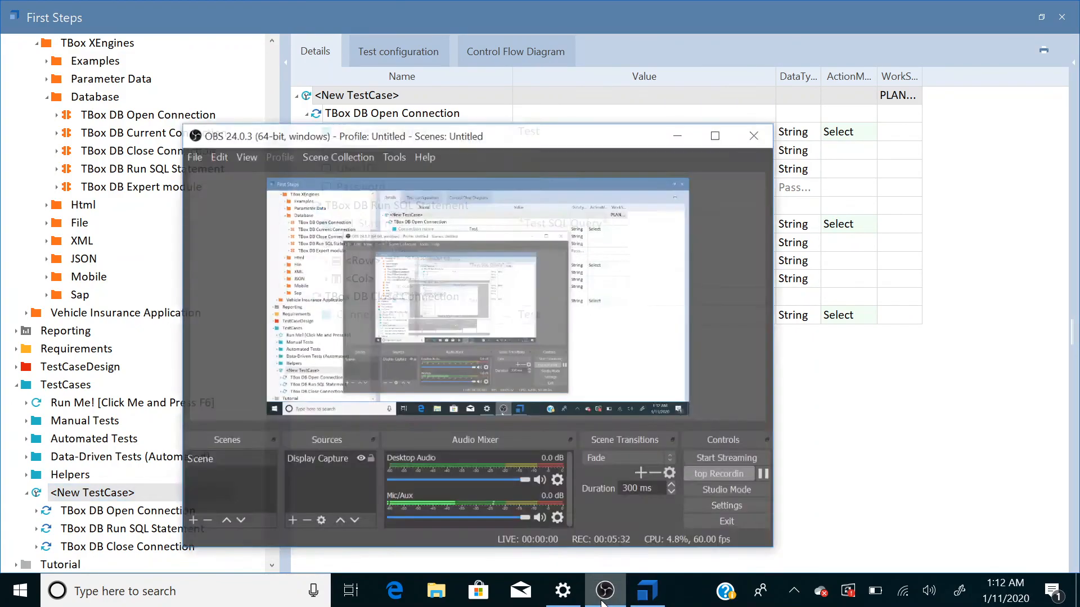